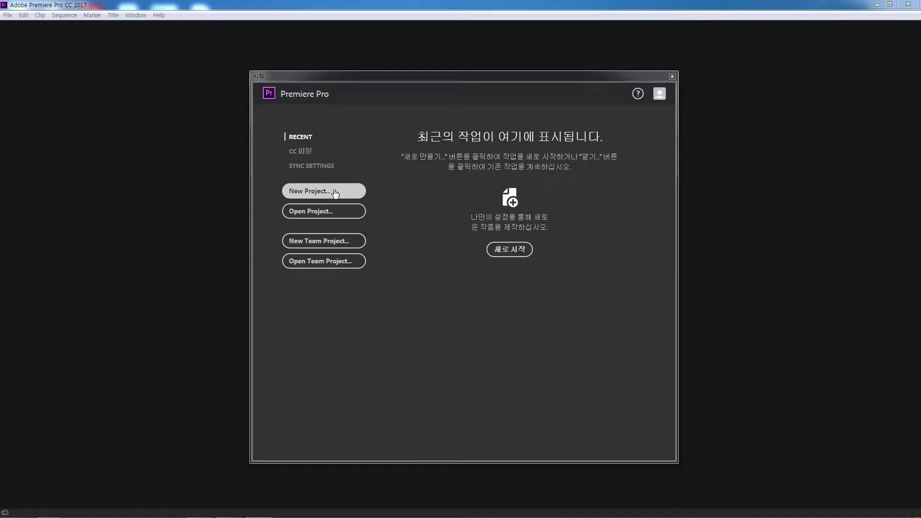
- Start a new project named sample1 and set its location to the Premiers 2007 Project folder in the documents library
{"action": "left_click", "coordinate": [341, 194]}
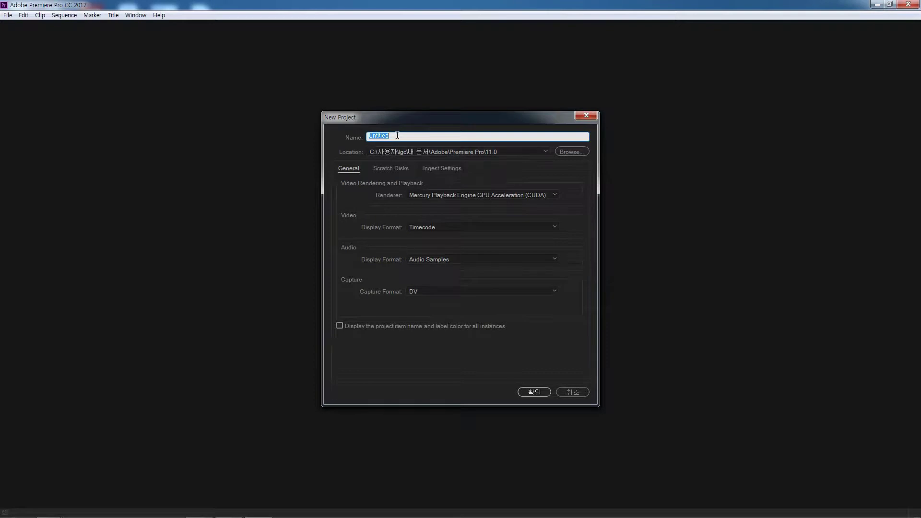
{"action": "type", "text": "sample1"}
{"action": "left_click", "coordinate": [574, 153]}
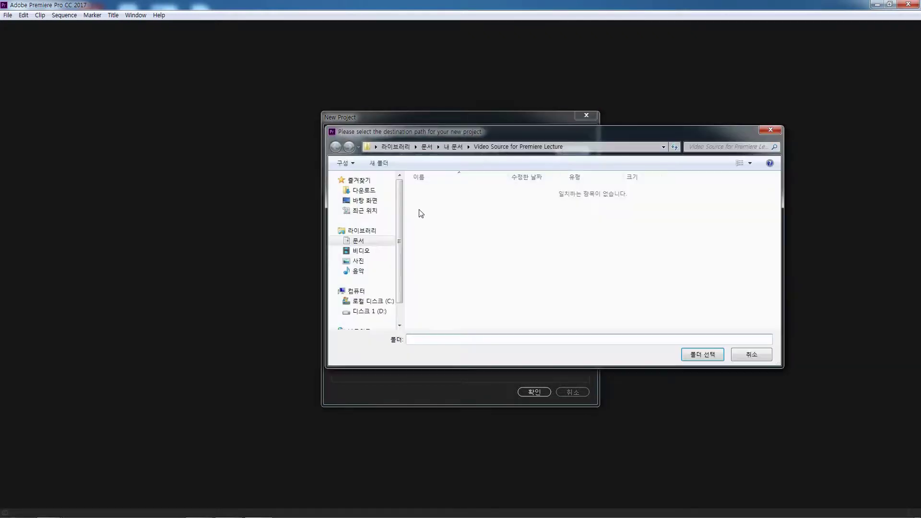
{"action": "left_click", "coordinate": [457, 148]}
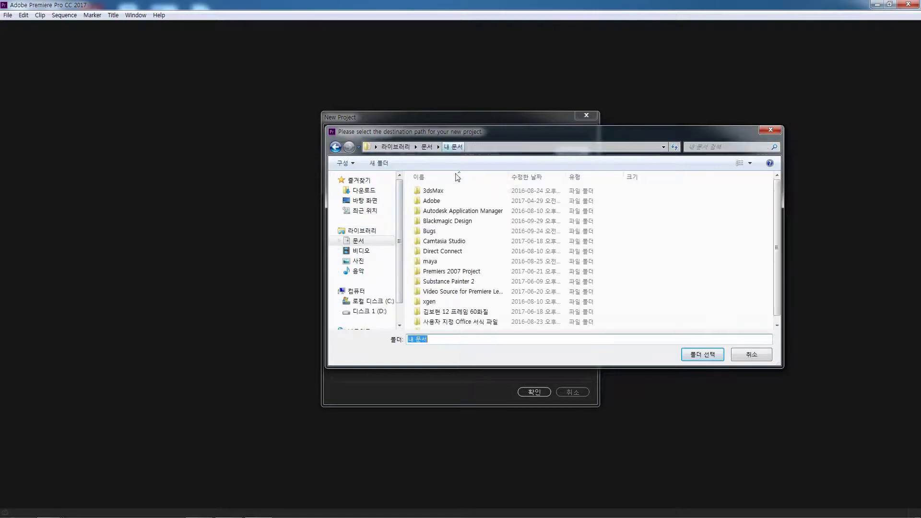
{"action": "double_click", "coordinate": [446, 271]}
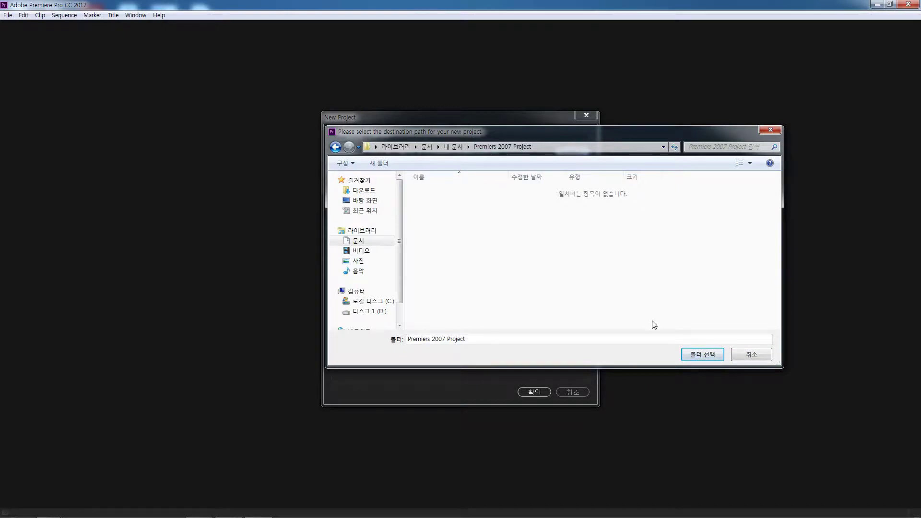
{"action": "left_click", "coordinate": [701, 356]}
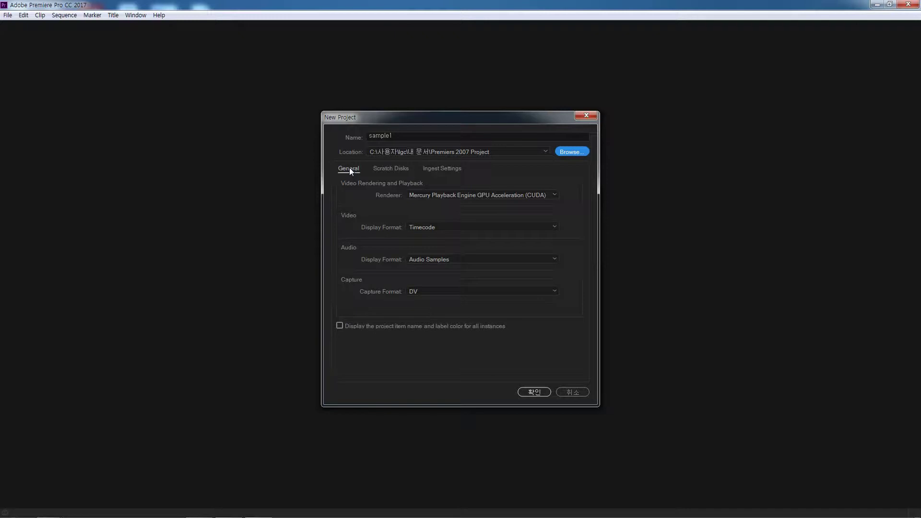
{"action": "left_click", "coordinate": [386, 169]}
{"action": "left_click", "coordinate": [434, 169]}
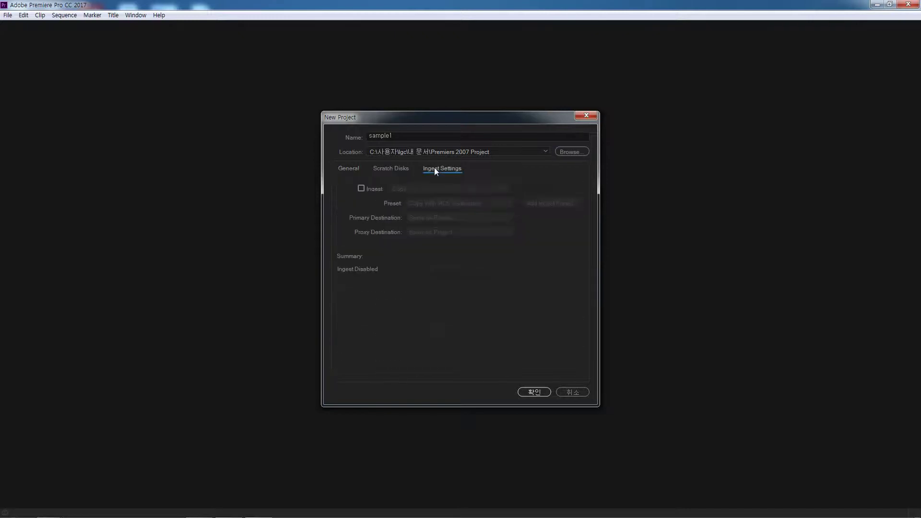
{"action": "left_click", "coordinate": [353, 170]}
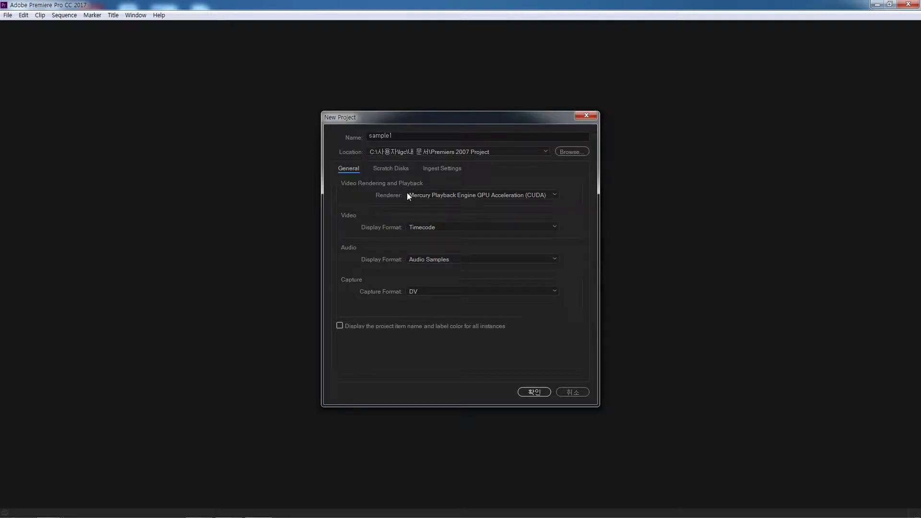
- Try the Mercury Playback Engine Software Only renderer, and restore GPU Acceleration (CUDA)
{"action": "left_click", "coordinate": [554, 197]}
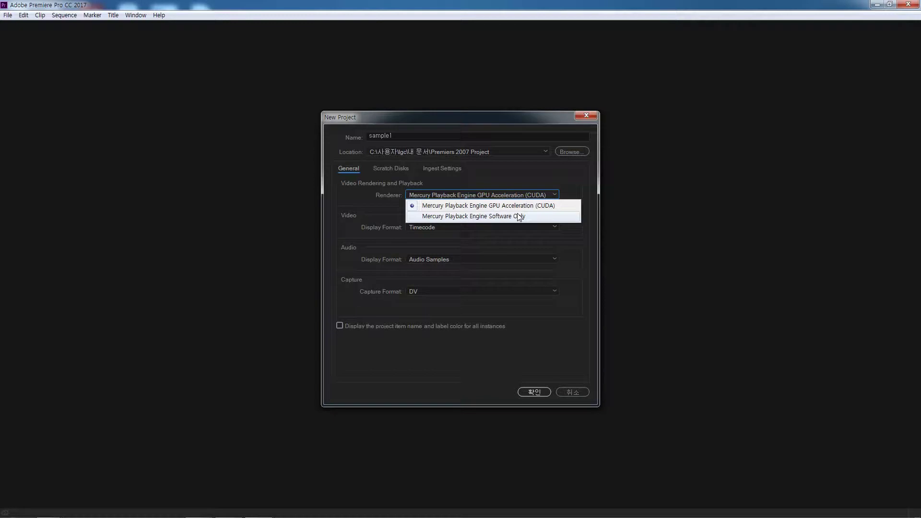
{"action": "left_click", "coordinate": [470, 217]}
{"action": "left_click", "coordinate": [481, 195]}
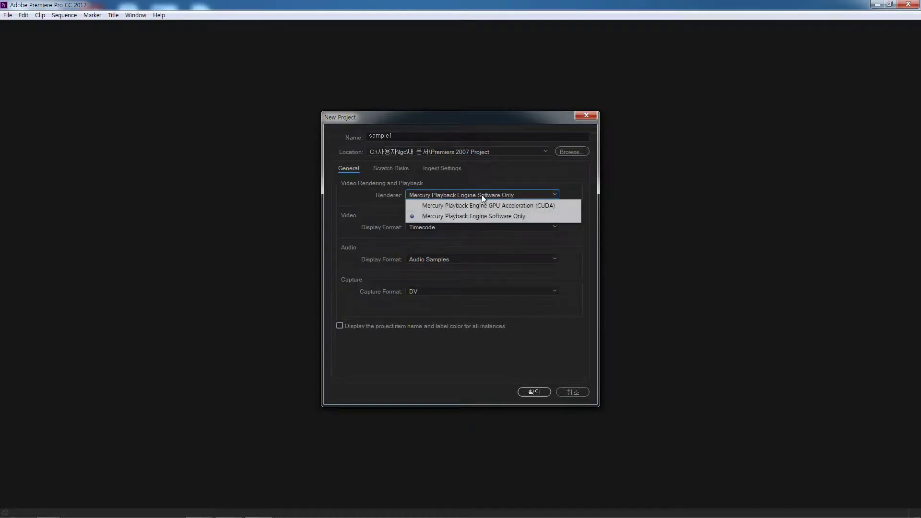
{"action": "left_click", "coordinate": [479, 206]}
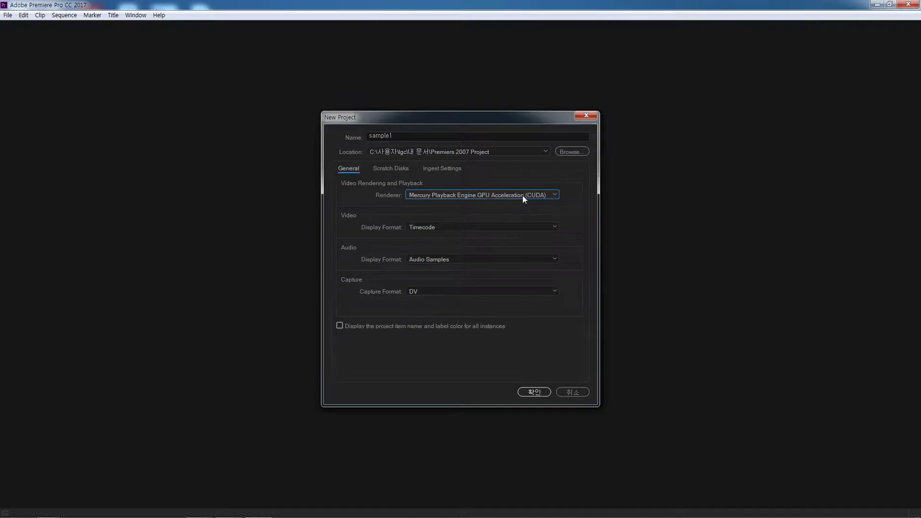
- Examine the choices offered for the renderer, video display format, capture format and captured video scratch disk
{"action": "left_click", "coordinate": [551, 197]}
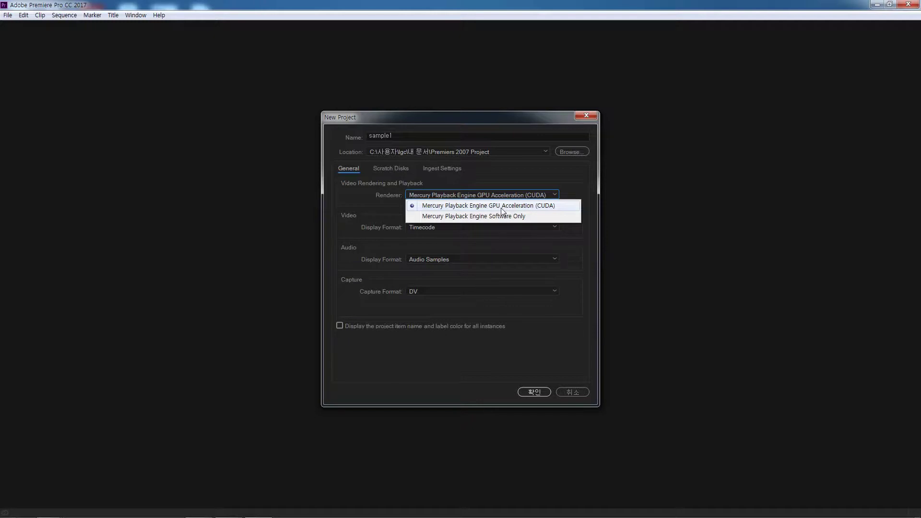
{"action": "left_click", "coordinate": [512, 169]}
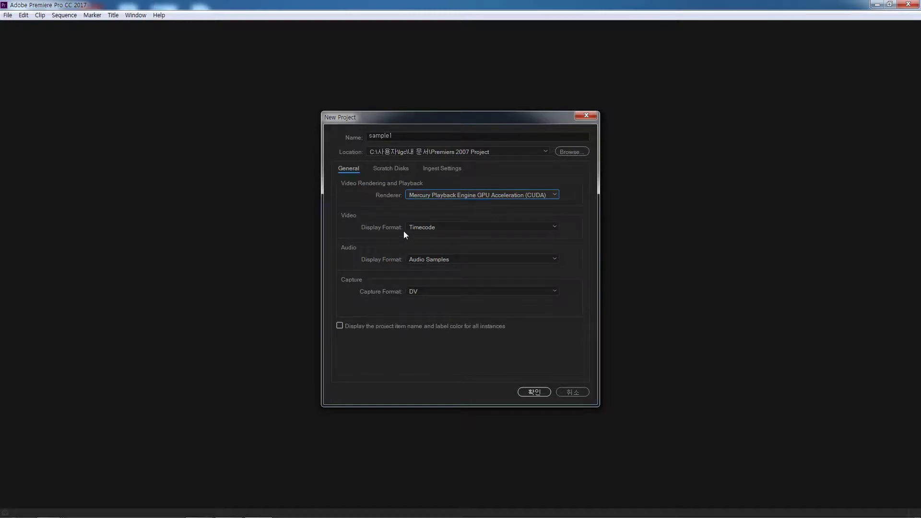
{"action": "left_click", "coordinate": [554, 226]}
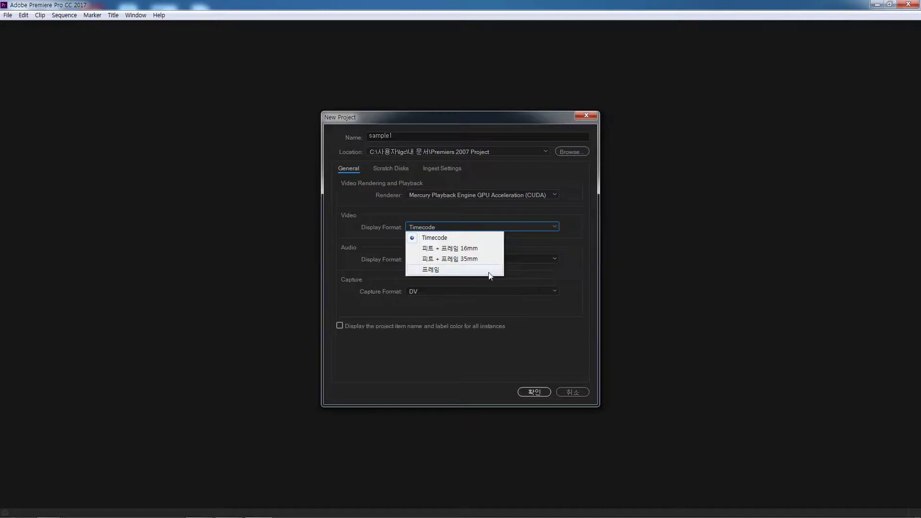
{"action": "left_click", "coordinate": [573, 215]}
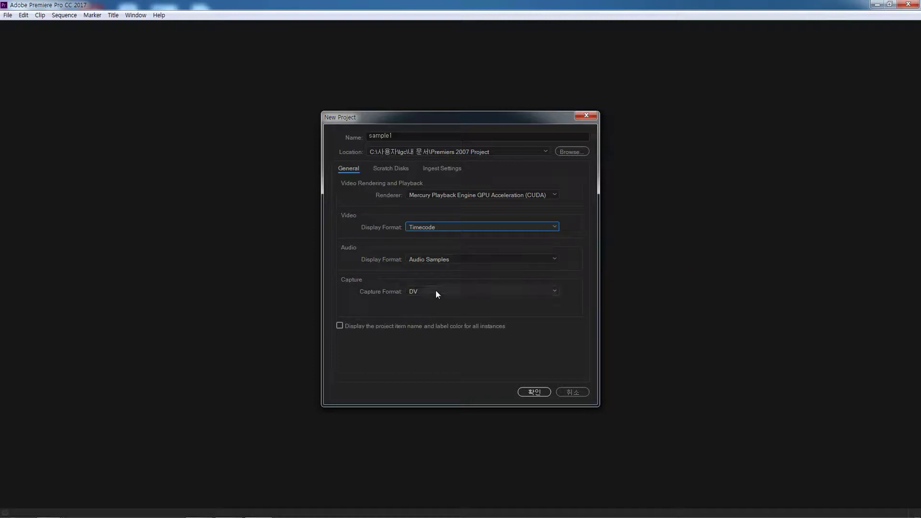
{"action": "left_click", "coordinate": [554, 293]}
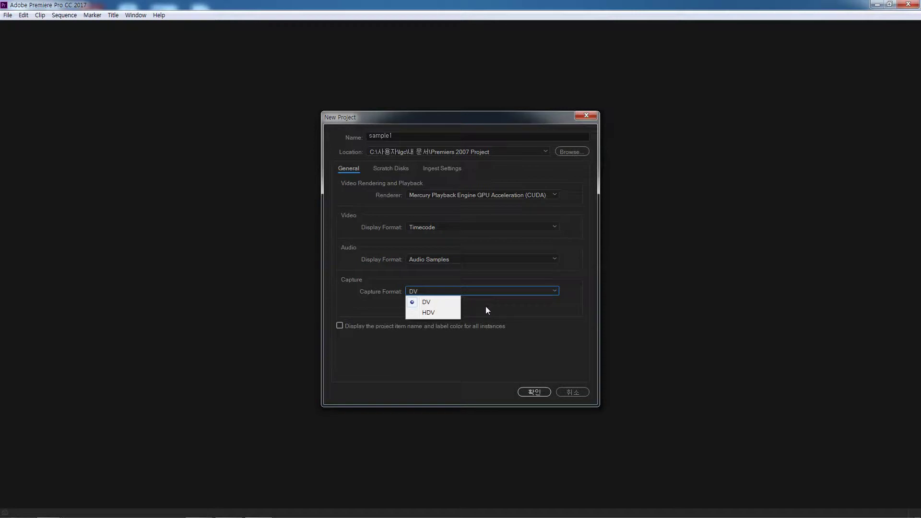
{"action": "left_click", "coordinate": [584, 279]}
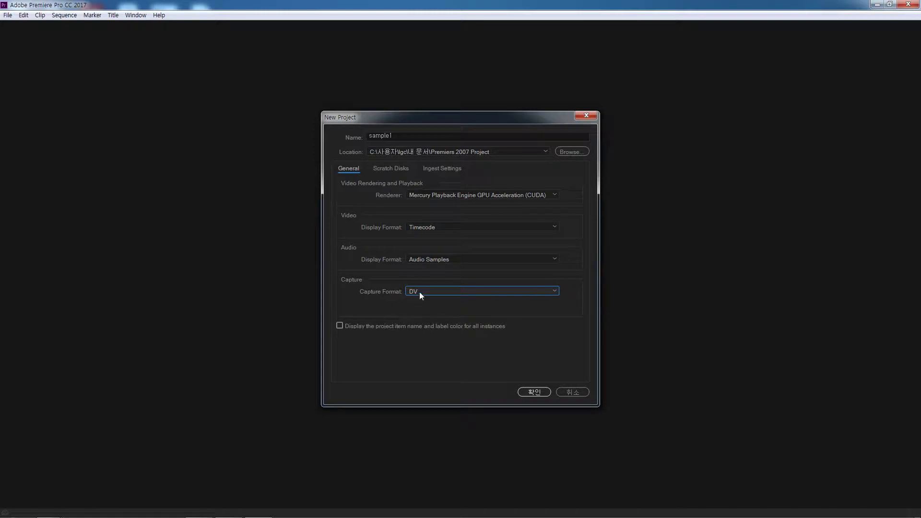
{"action": "left_click", "coordinate": [503, 292]}
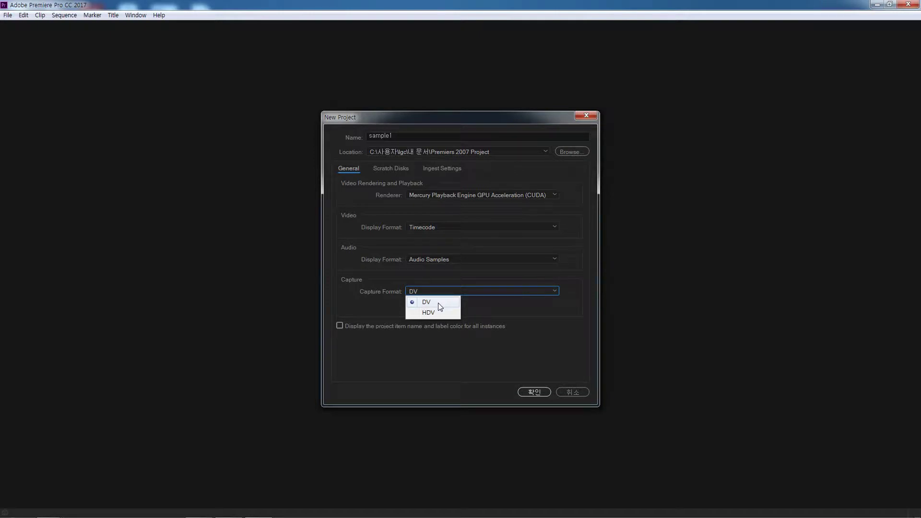
{"action": "left_click", "coordinate": [540, 313]}
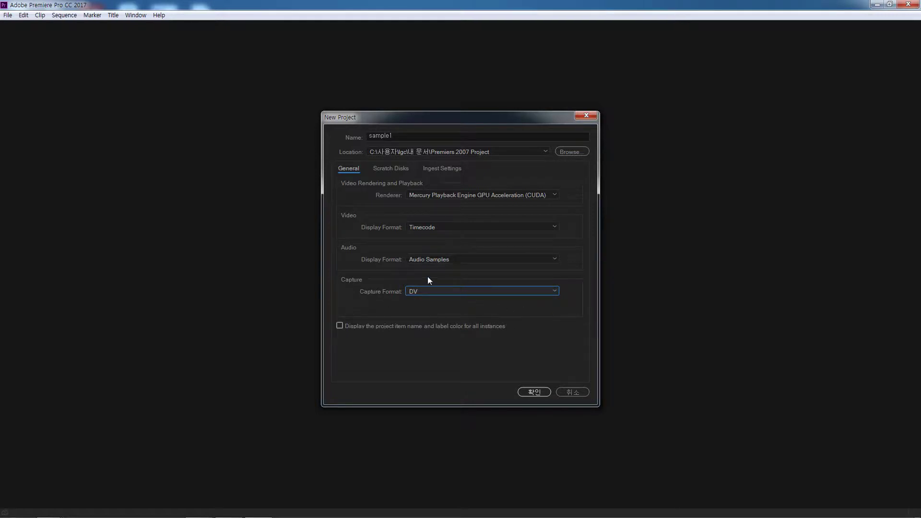
{"action": "left_click", "coordinate": [385, 169]}
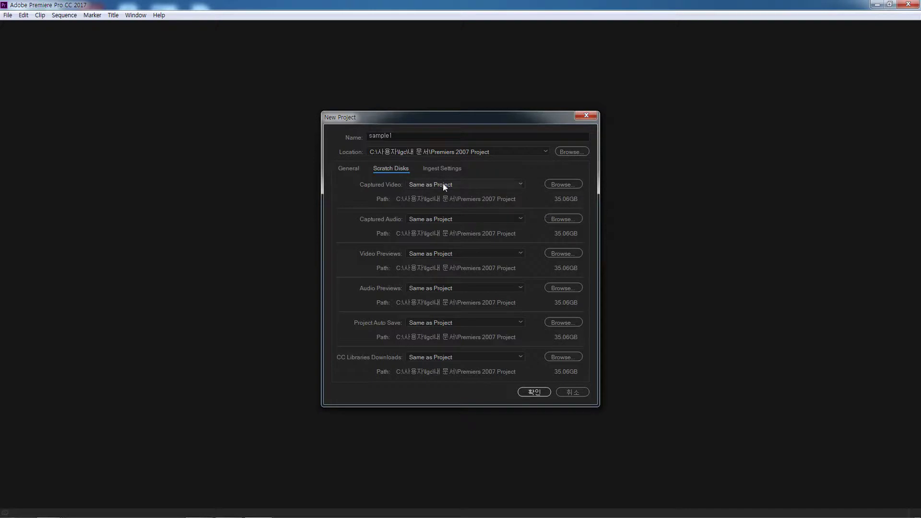
{"action": "left_click", "coordinate": [521, 185]}
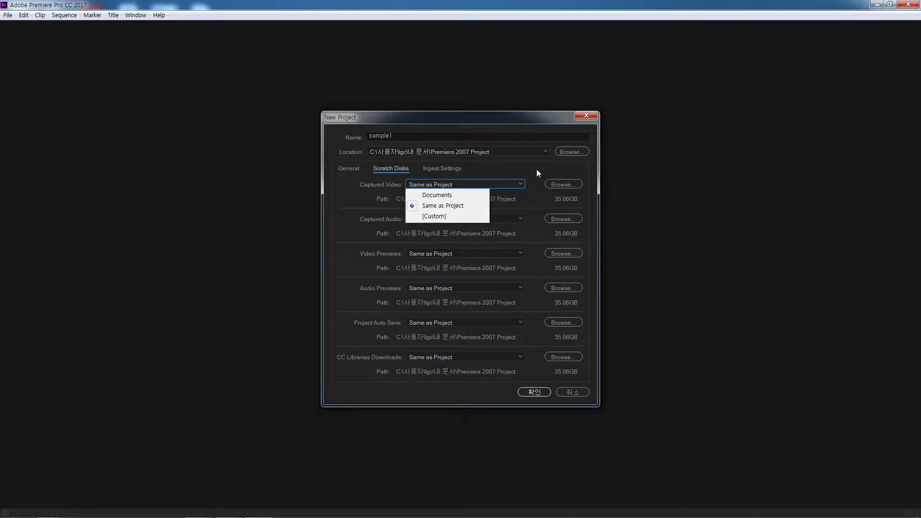
{"action": "left_click", "coordinate": [538, 174]}
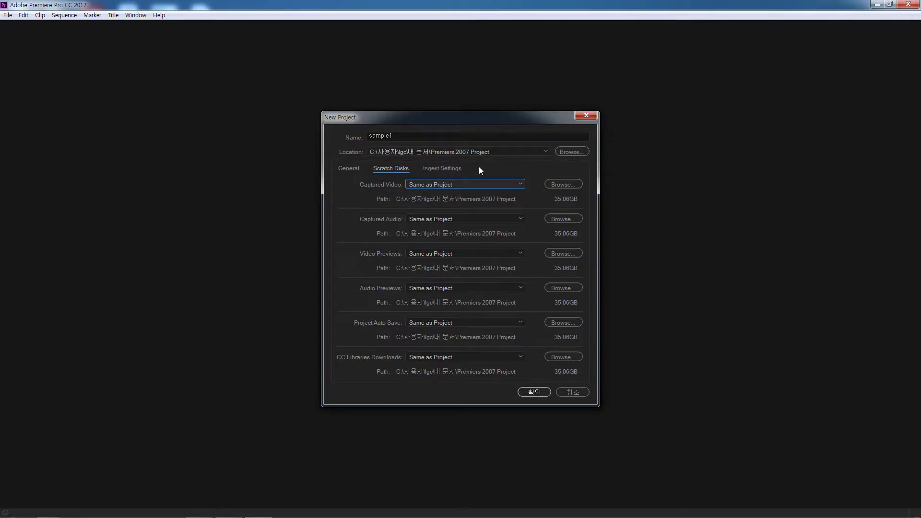
- Check the renderer choice in the general settings and create the project
{"action": "left_click", "coordinate": [350, 168]}
{"action": "left_click", "coordinate": [440, 196]}
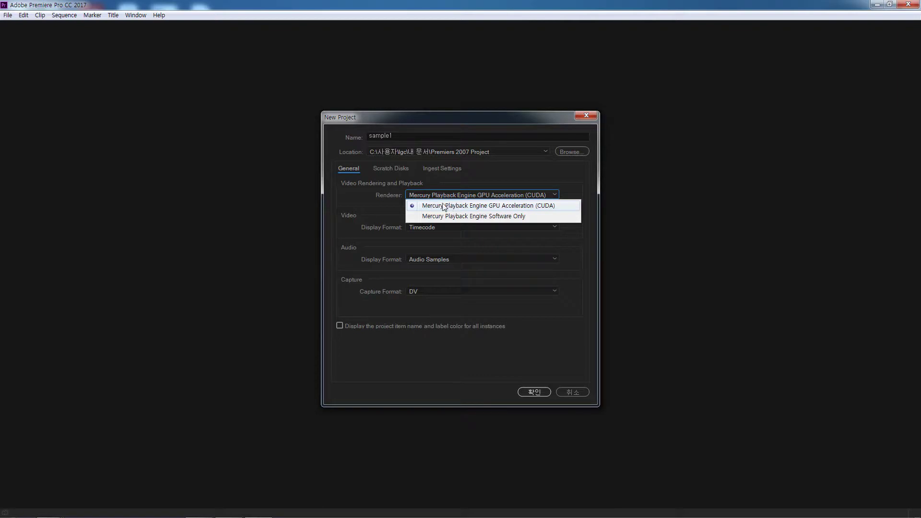
{"action": "left_click", "coordinate": [509, 171]}
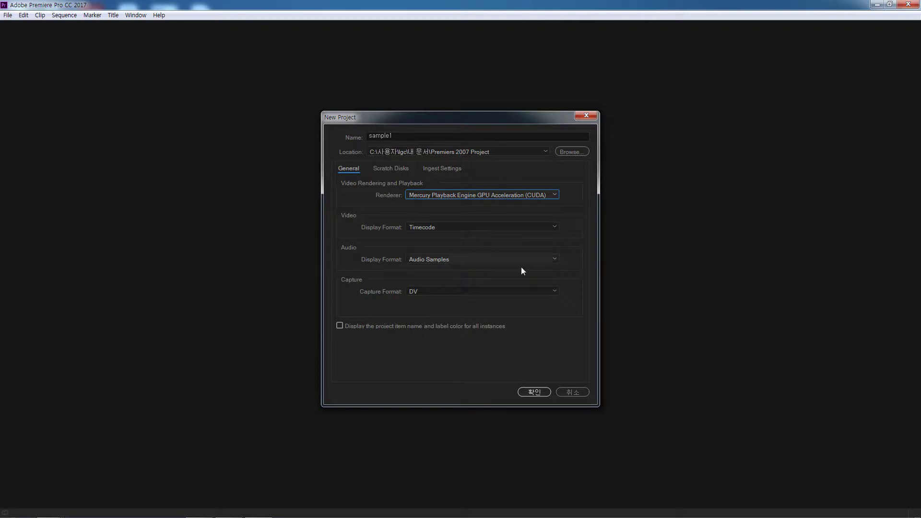
{"action": "left_click", "coordinate": [537, 391]}
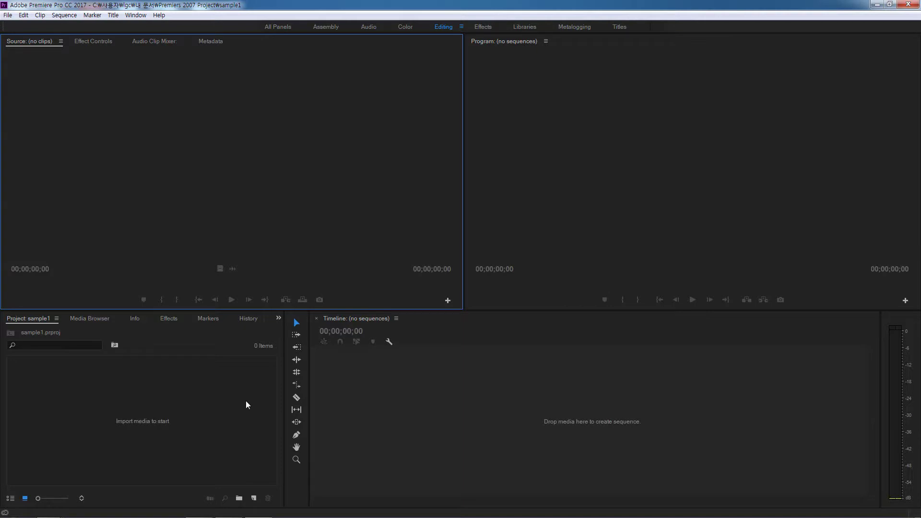
{"action": "left_click", "coordinate": [8, 15]}
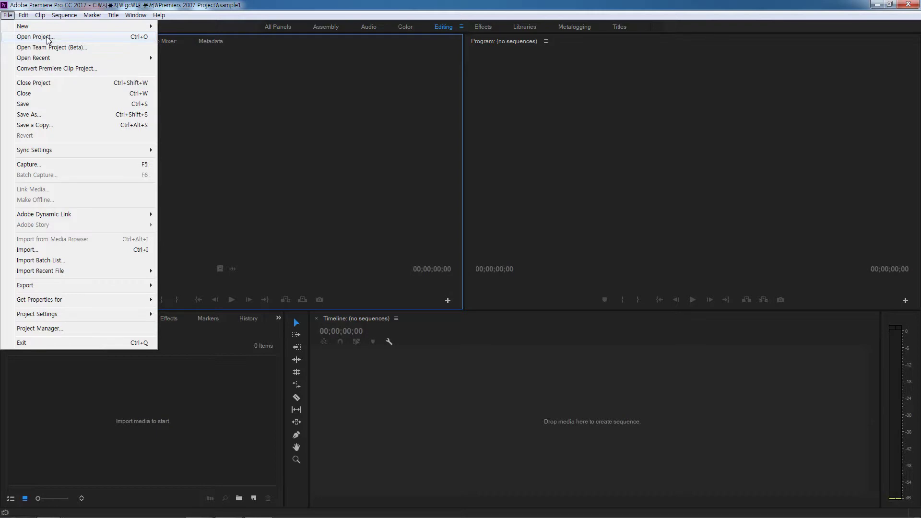
{"action": "left_click", "coordinate": [217, 168]}
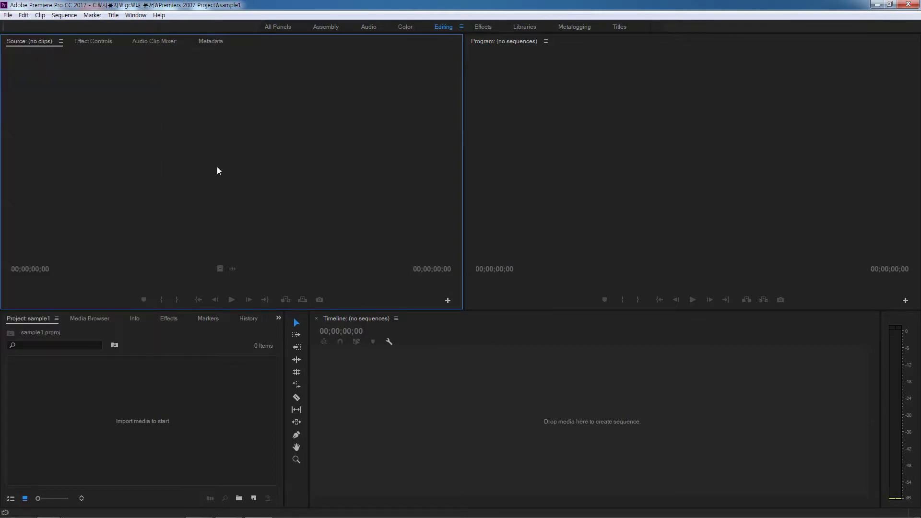
- Import the four clips from Movie_00_(MVI_6353) through Movie_08_(MVI_6503) in the Video Source for Premiere Lecture folder into the project
{"action": "key", "text": "shift+1"}
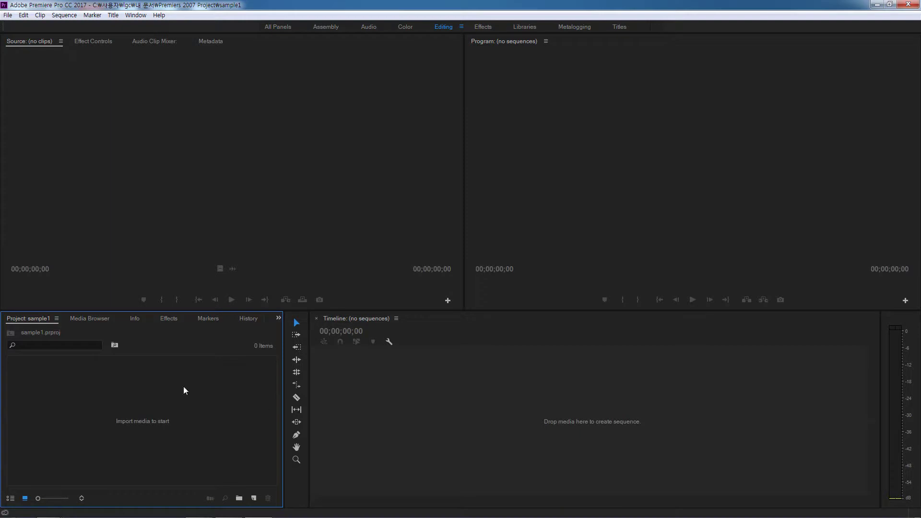
{"action": "right_click", "coordinate": [76, 384]}
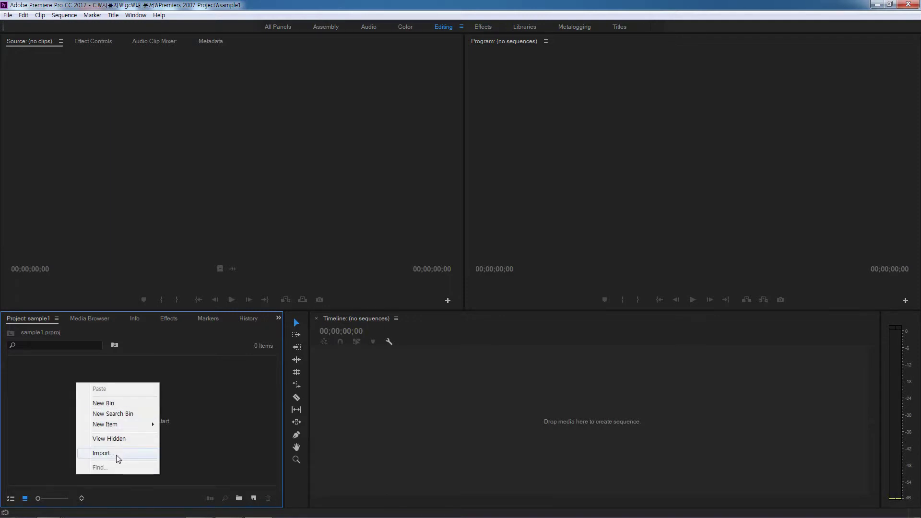
{"action": "left_click", "coordinate": [102, 453]}
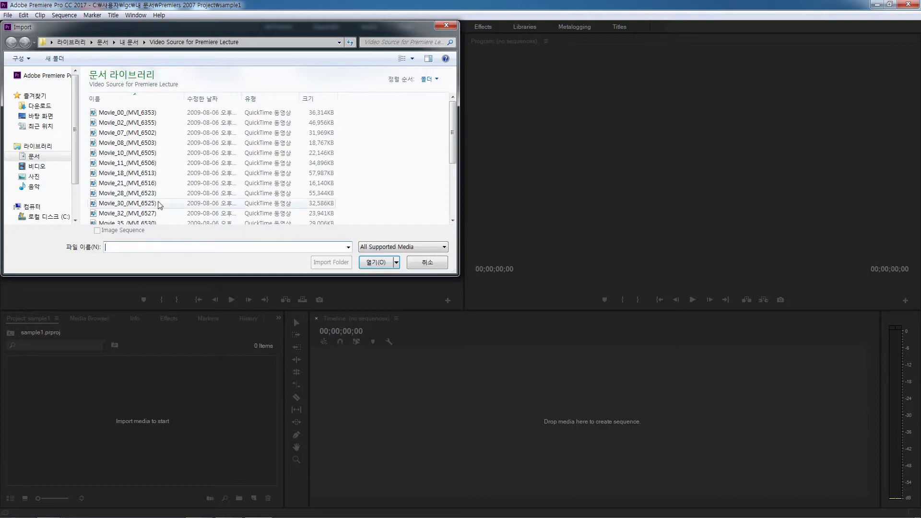
{"action": "left_click", "coordinate": [149, 113]}
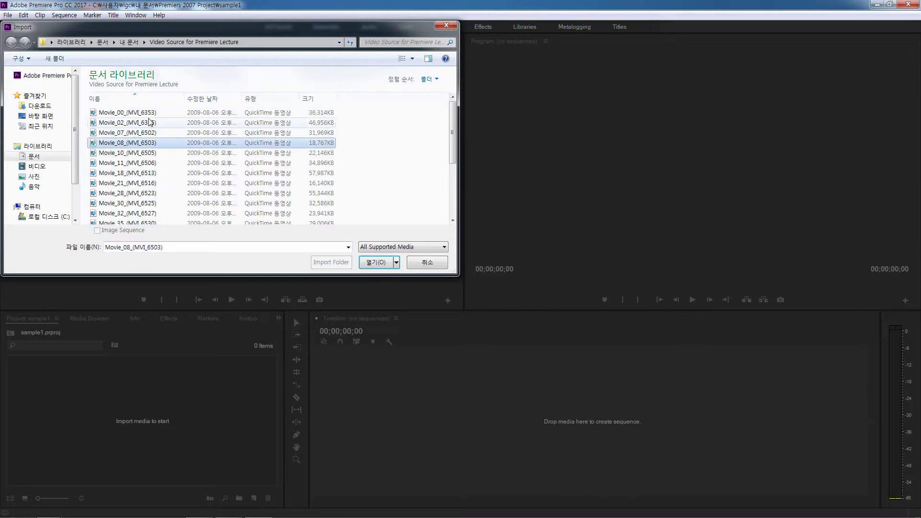
{"action": "left_click", "coordinate": [206, 143], "text": "shift"}
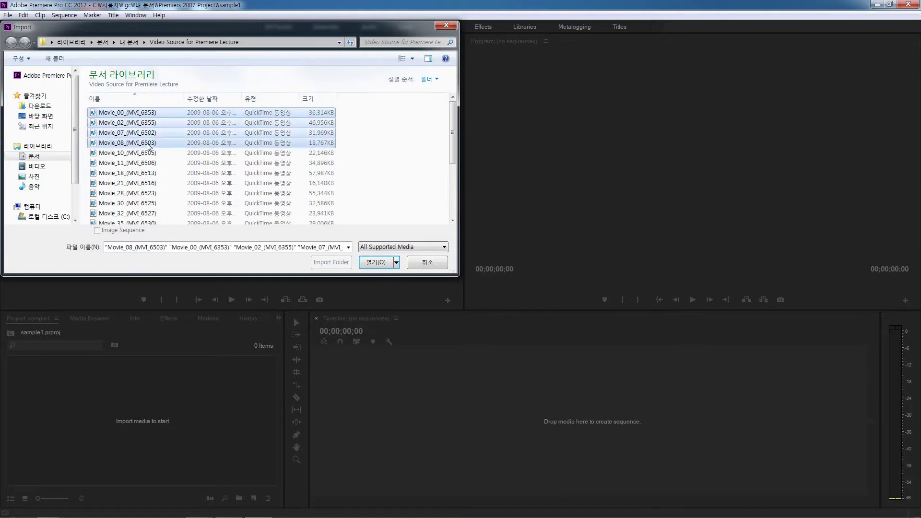
{"action": "left_click", "coordinate": [372, 263]}
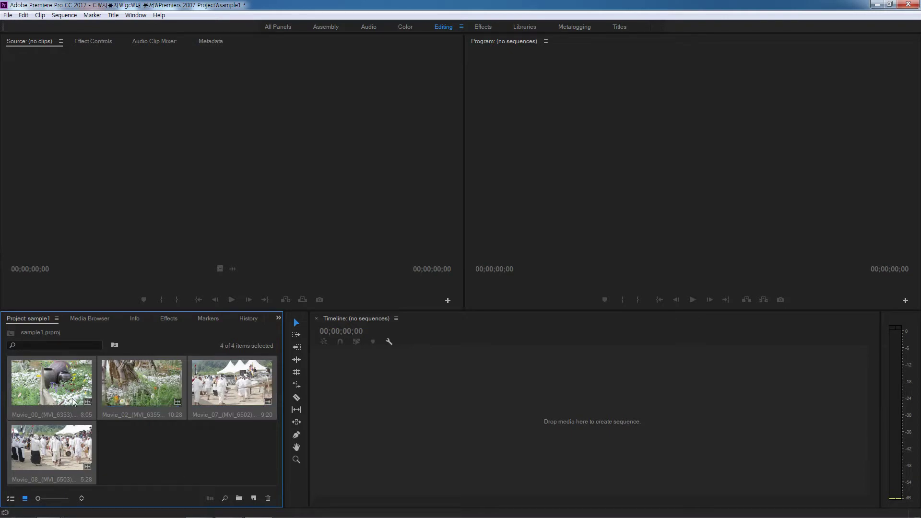
- Load the clip Movie_07_(MVI_6502) from the project into the Source monitor
{"action": "left_click", "coordinate": [67, 386]}
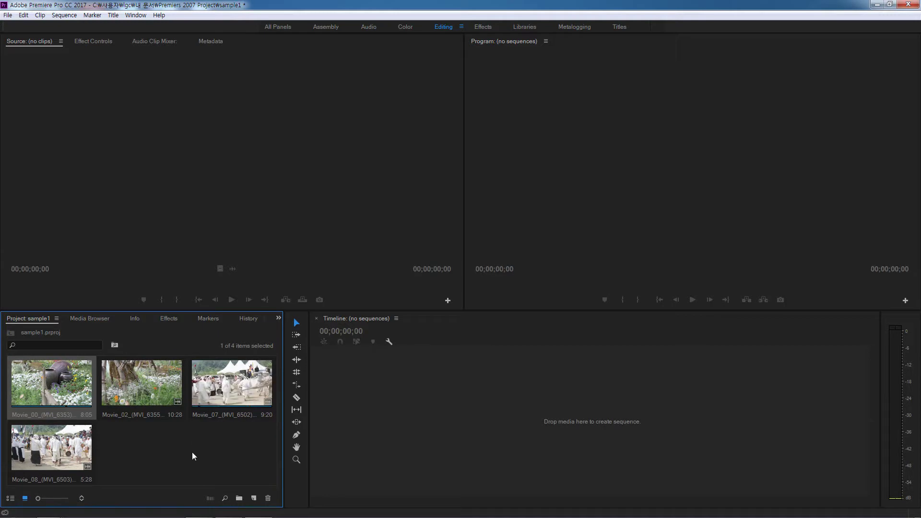
{"action": "left_click", "coordinate": [238, 379]}
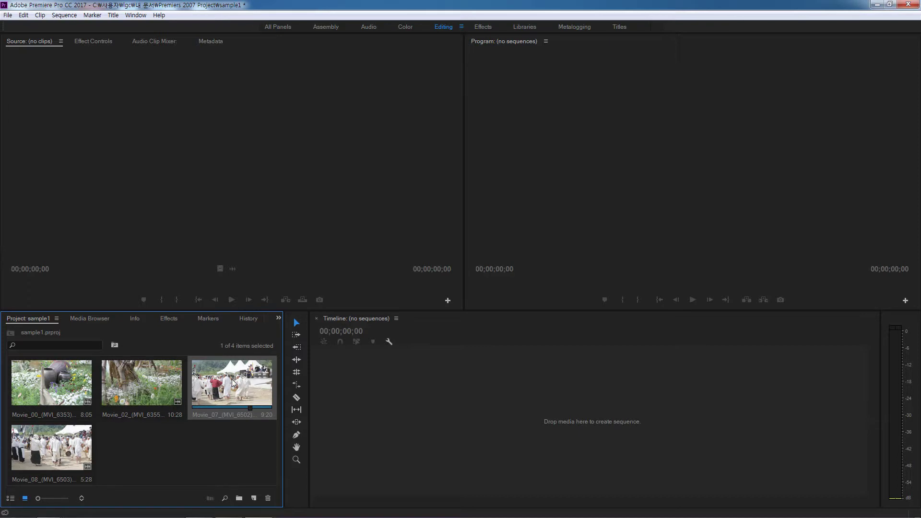
{"action": "double_click", "coordinate": [232, 379]}
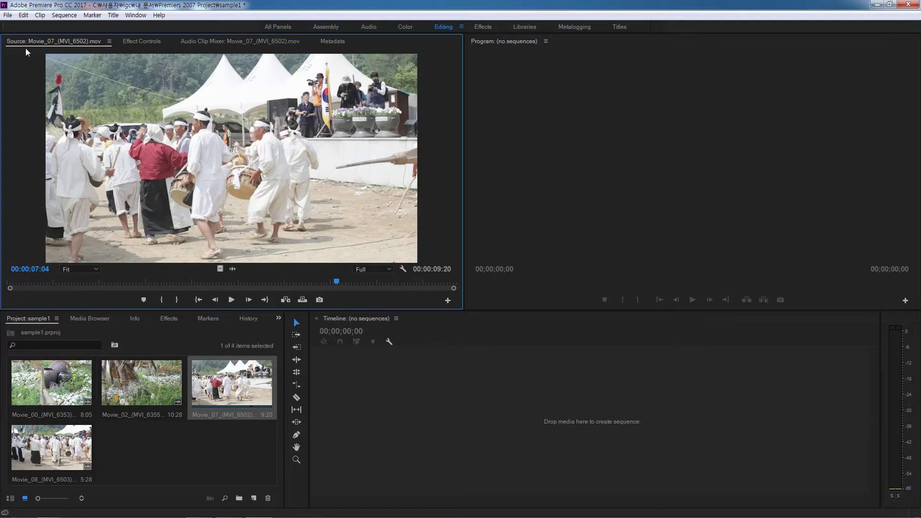
- Play the Movie_07_(MVI_6502) clip in the Source monitor
{"action": "left_click", "coordinate": [231, 299]}
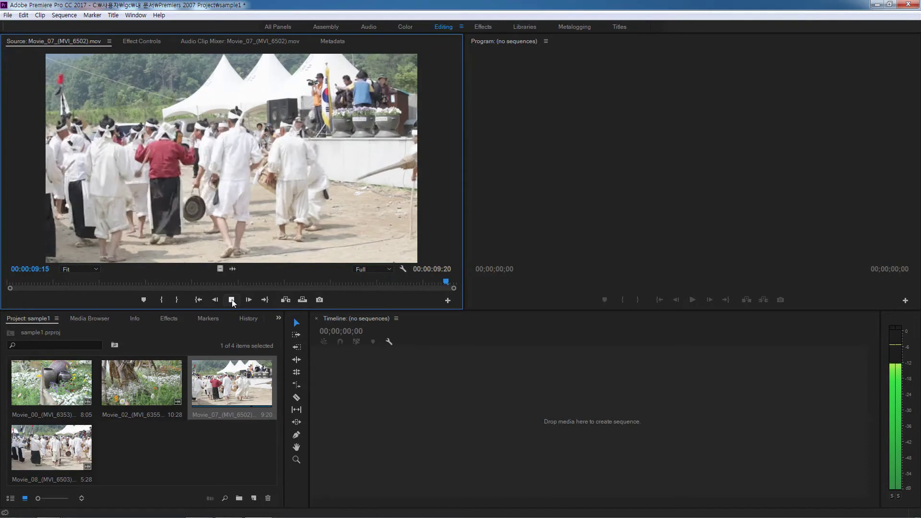
{"action": "left_click", "coordinate": [231, 300]}
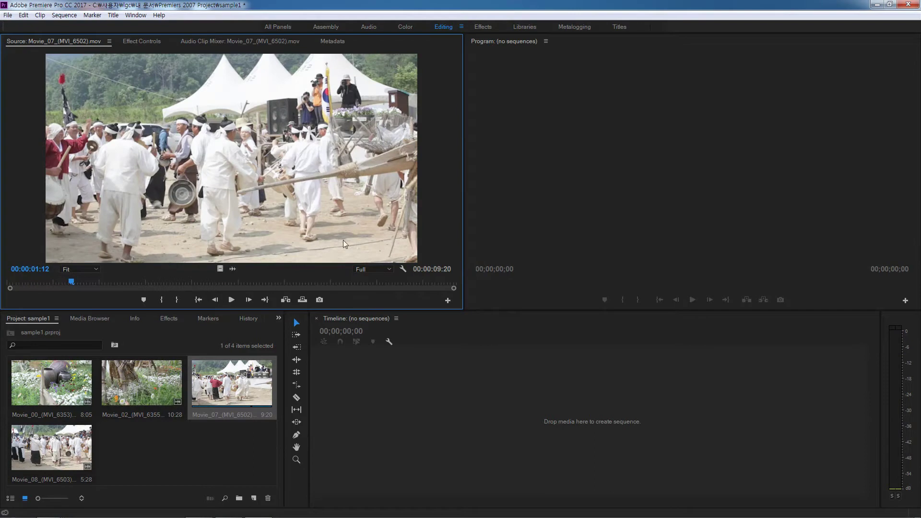
- Set the Source monitor's playback resolution to 1/2 and preview the clip up to 00:00:05:18
{"action": "left_click", "coordinate": [388, 270]}
{"action": "left_click", "coordinate": [385, 291]}
{"action": "left_click", "coordinate": [232, 298]}
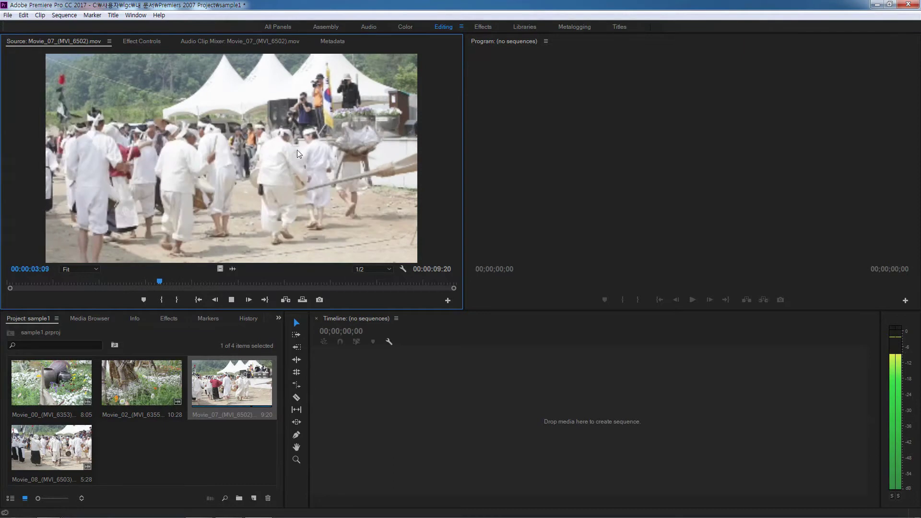
{"action": "left_click", "coordinate": [232, 300]}
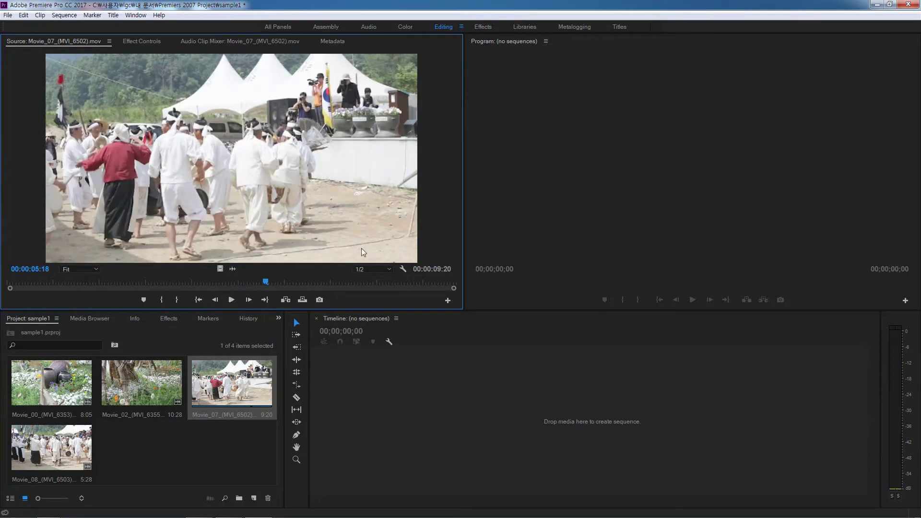
- Examine the playback resolution choices offered for the Source monitor
{"action": "left_click", "coordinate": [390, 272]}
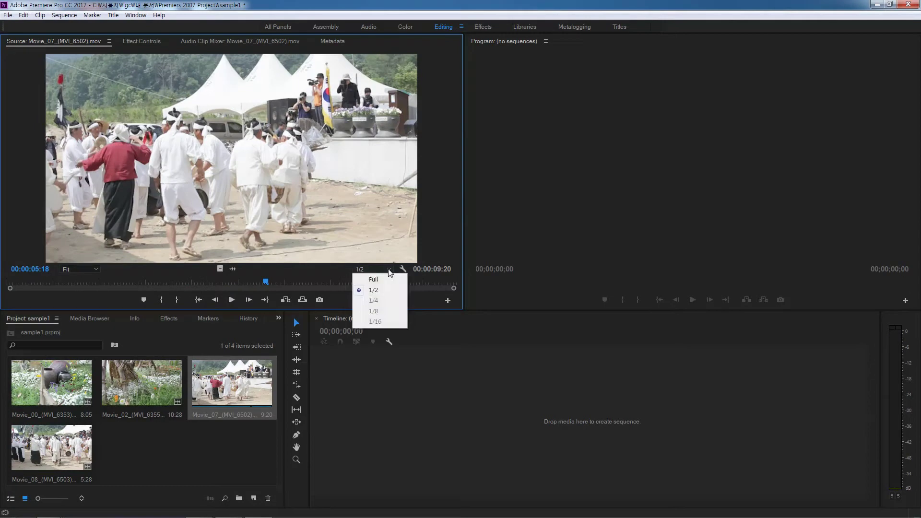
{"action": "left_click", "coordinate": [335, 269]}
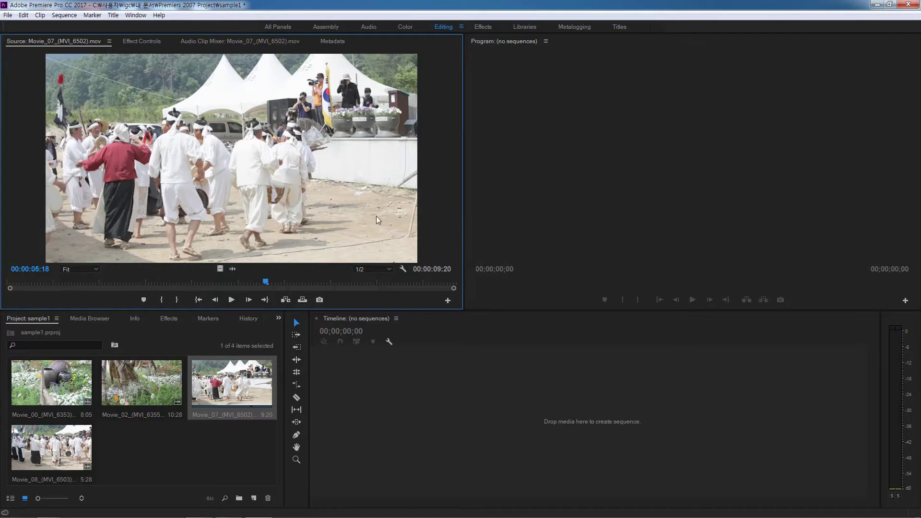
{"action": "left_click", "coordinate": [390, 267]}
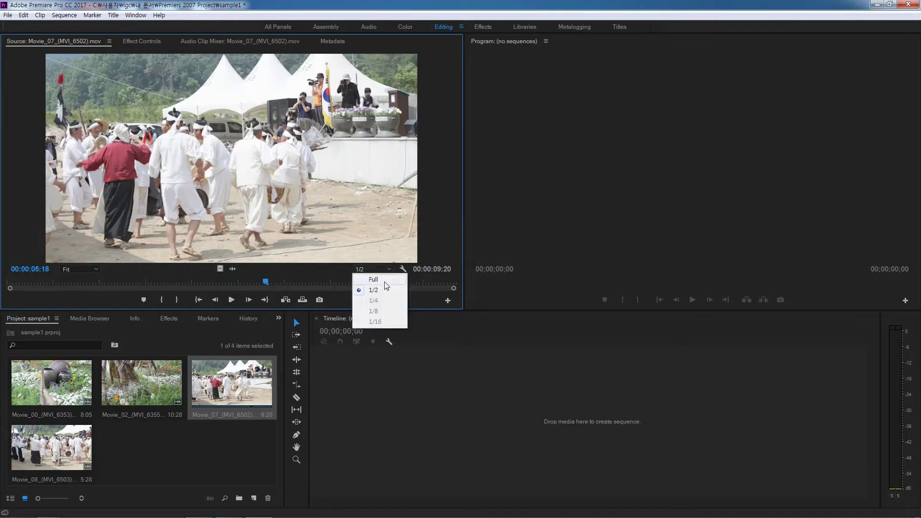
{"action": "left_click", "coordinate": [433, 170]}
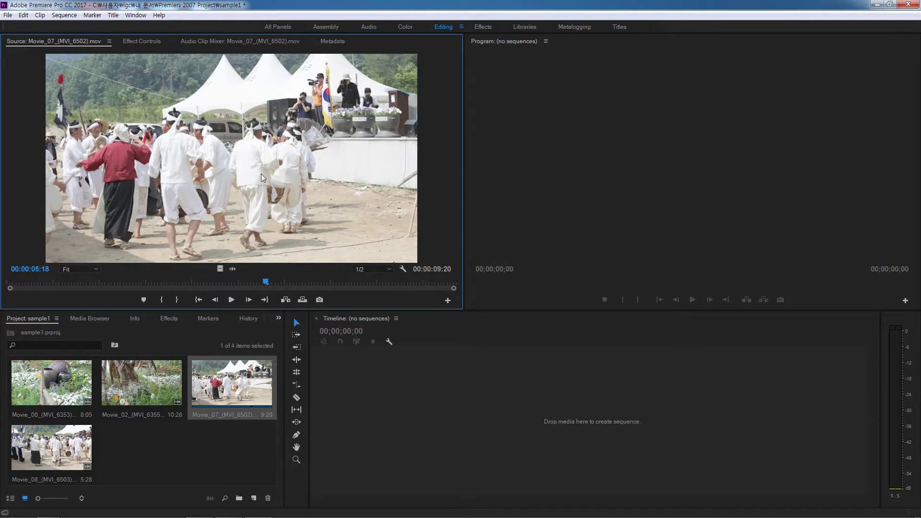
- Create a sequence by placing the Source monitor clip in the empty timeline, and scrub through its opening to 00:00:02:10
{"action": "left_click_drag", "start_coordinate": [235, 143], "coordinate": [402, 420]}
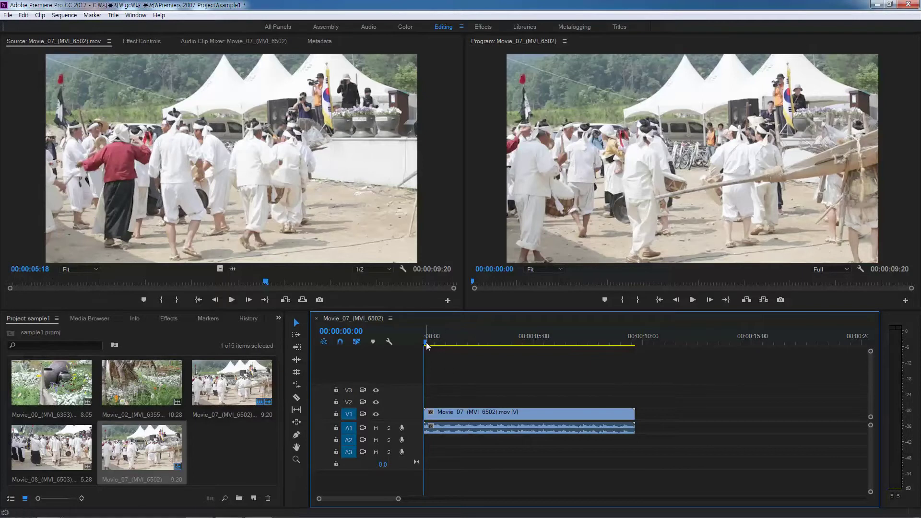
{"action": "left_click_drag", "start_coordinate": [426, 342], "coordinate": [447, 370]}
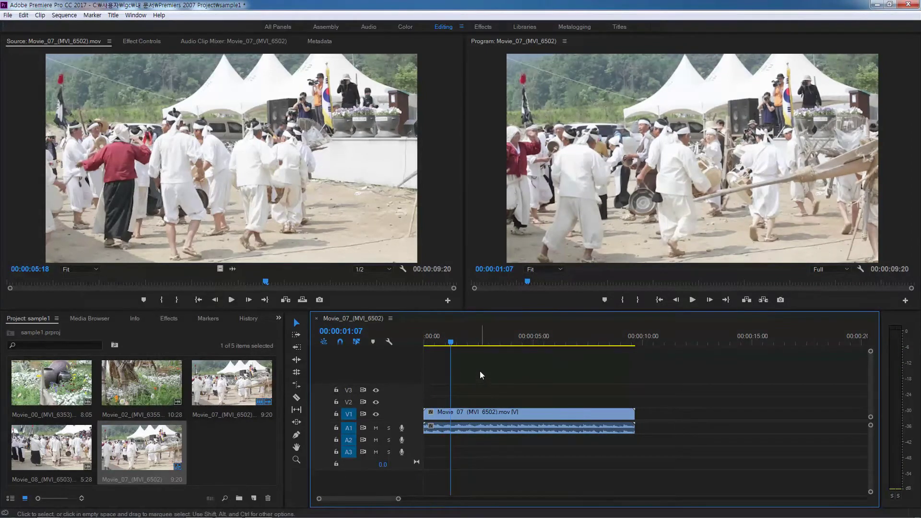
{"action": "mouse_move", "coordinate": [449, 342]}
{"action": "left_mouse_down"}
{"action": "mouse_move", "coordinate": [425, 347]}
{"action": "mouse_move", "coordinate": [463, 343]}
{"action": "left_mouse_up"}
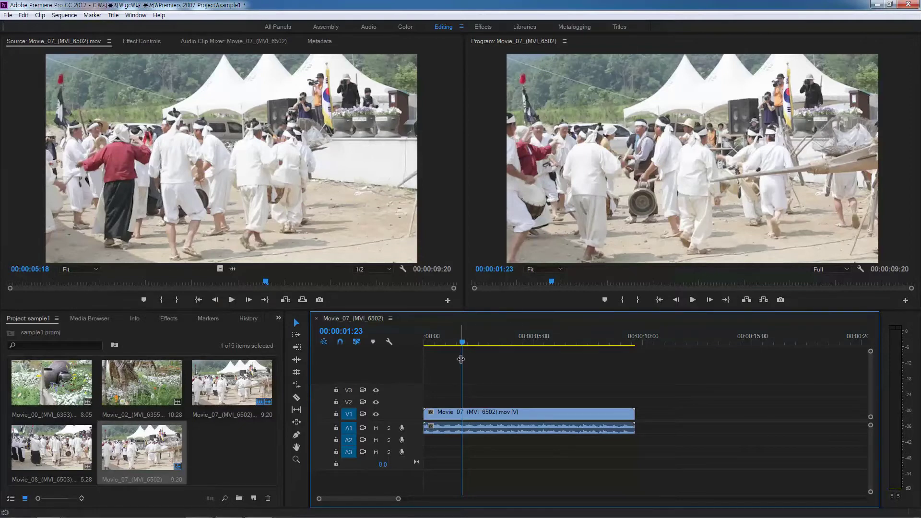
{"action": "mouse_move", "coordinate": [463, 344]}
{"action": "left_mouse_down"}
{"action": "mouse_move", "coordinate": [428, 348]}
{"action": "mouse_move", "coordinate": [473, 350]}
{"action": "left_mouse_up"}
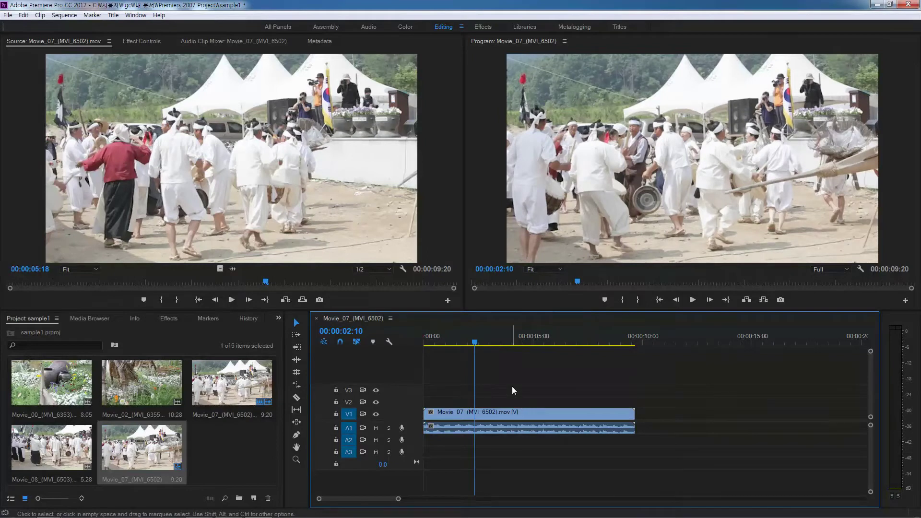
- Play the sequence from its start, and place the playhead at 00:00:01:04
{"action": "left_click_drag", "start_coordinate": [477, 344], "coordinate": [424, 346]}
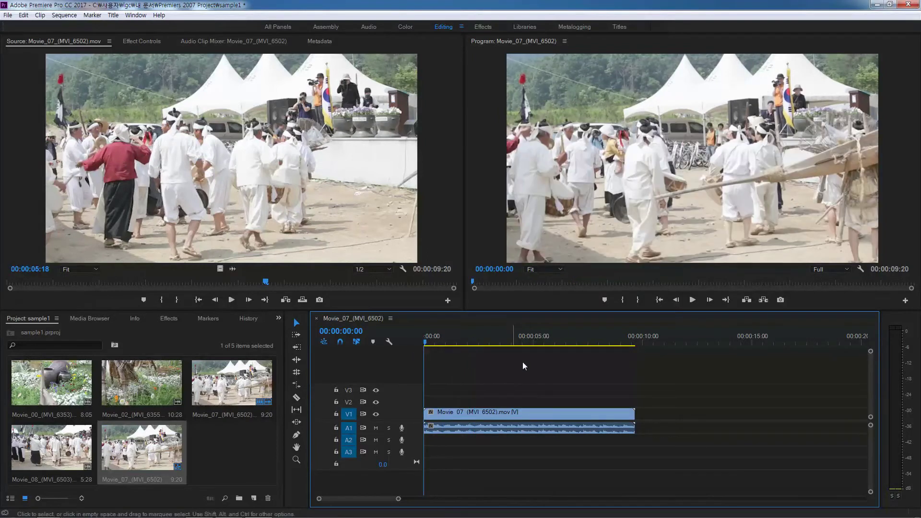
{"action": "key", "text": "space"}
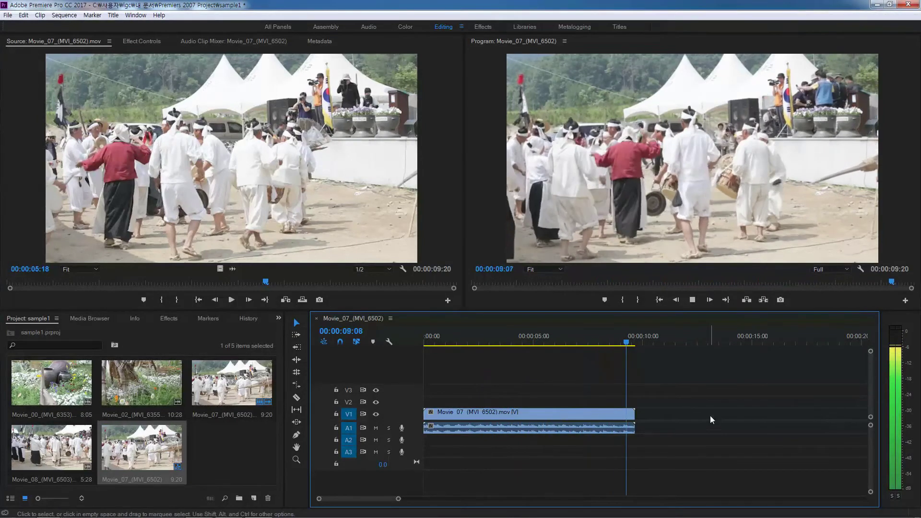
{"action": "left_click", "coordinate": [462, 334]}
{"action": "left_click_drag", "start_coordinate": [462, 334], "coordinate": [448, 342]}
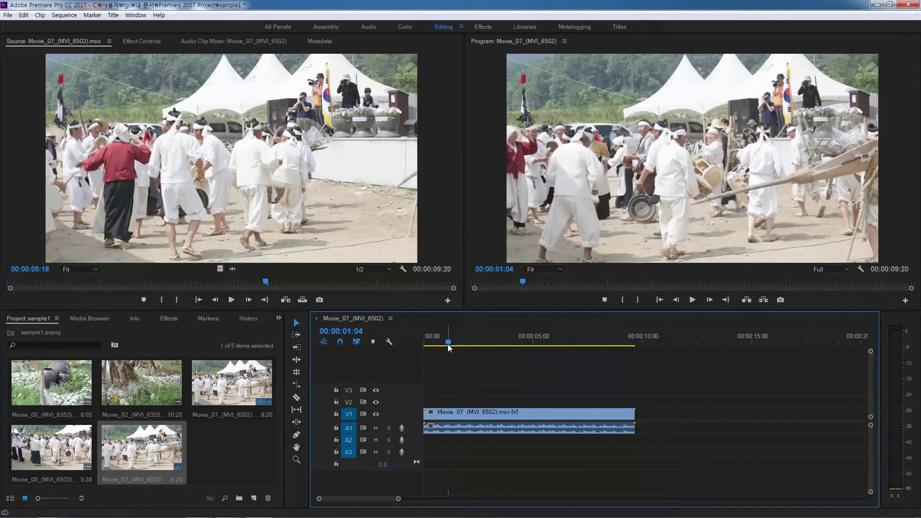
- Move the clip about 2 seconds later on the timeline and scrub the playhead to 00:00:04:22
{"action": "left_click", "coordinate": [518, 413]}
{"action": "left_click_drag", "start_coordinate": [517, 413], "coordinate": [549, 415]}
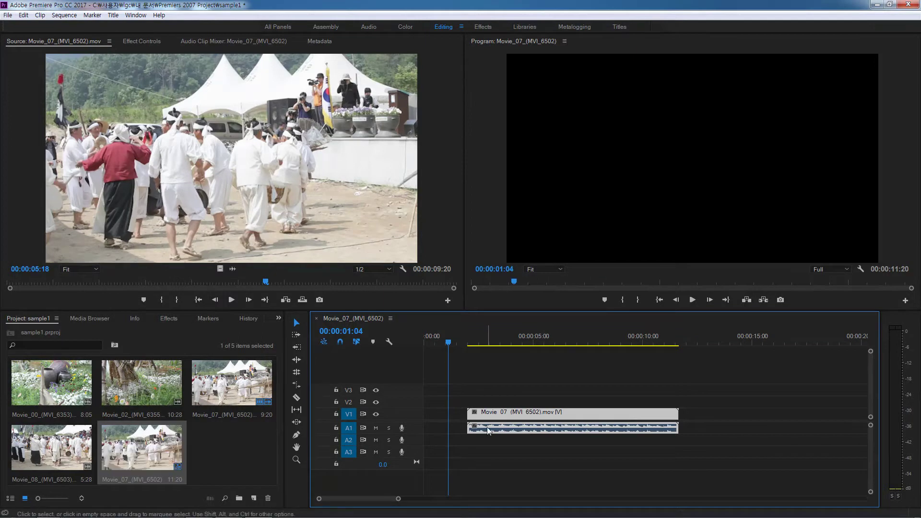
{"action": "left_click_drag", "start_coordinate": [451, 343], "coordinate": [528, 344]}
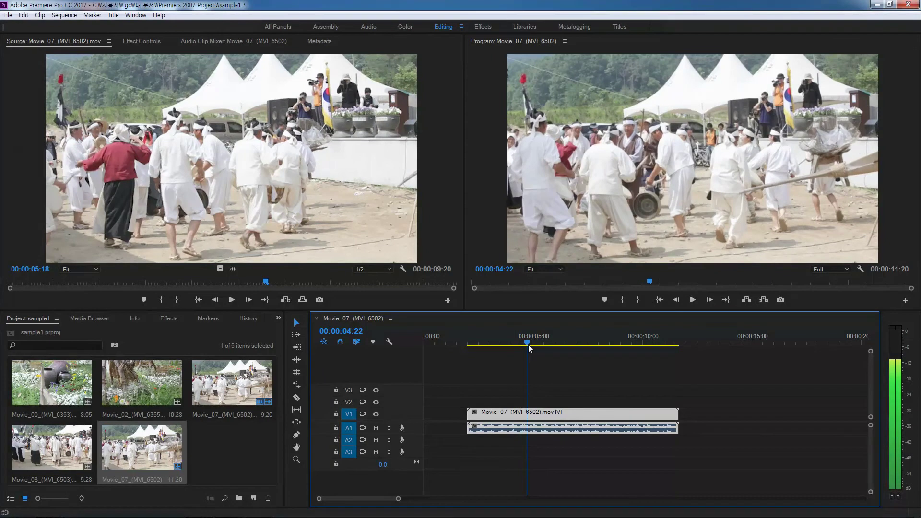
- Move the clip back to the start of the timeline and scrub the playhead to 00:00:09:19
{"action": "left_click_drag", "start_coordinate": [581, 416], "coordinate": [538, 418]}
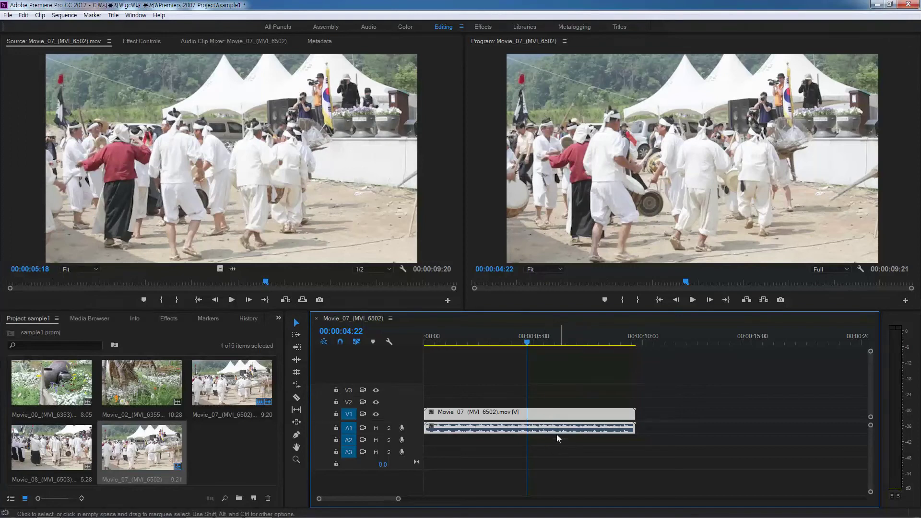
{"action": "left_click_drag", "start_coordinate": [427, 340], "coordinate": [635, 359]}
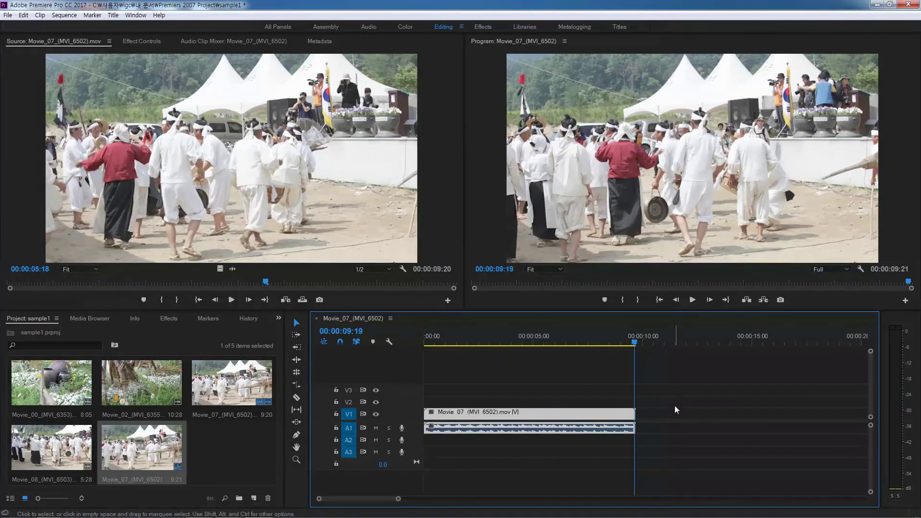